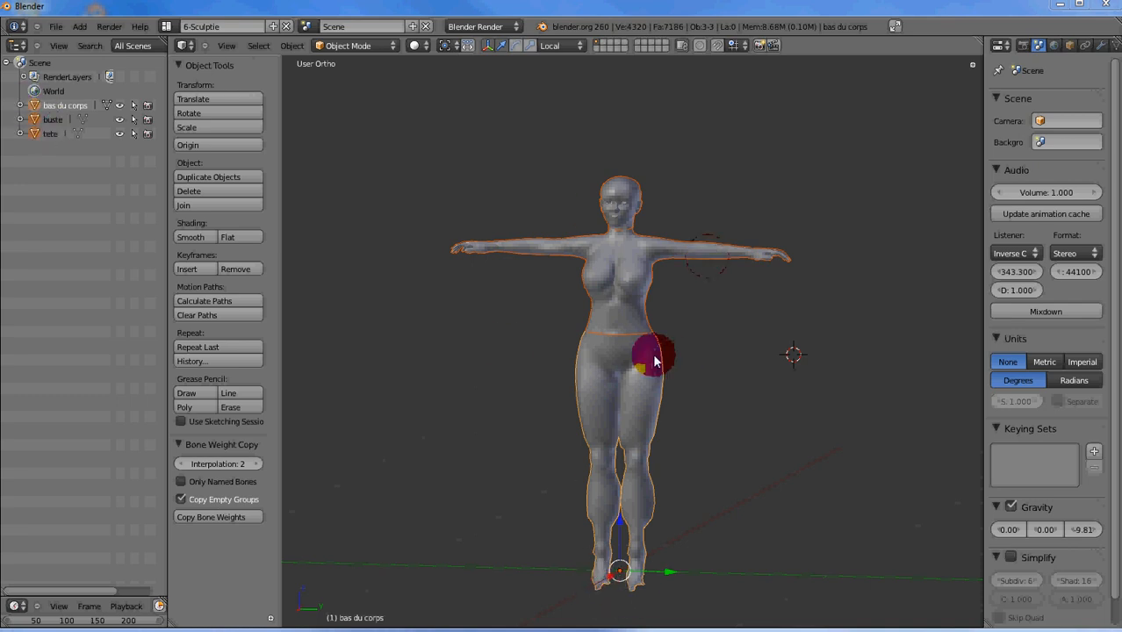
Join the three selected body meshes (bas du corps, buste and tete) into a single object
{"action": "left_click", "coordinate": [291, 46]}
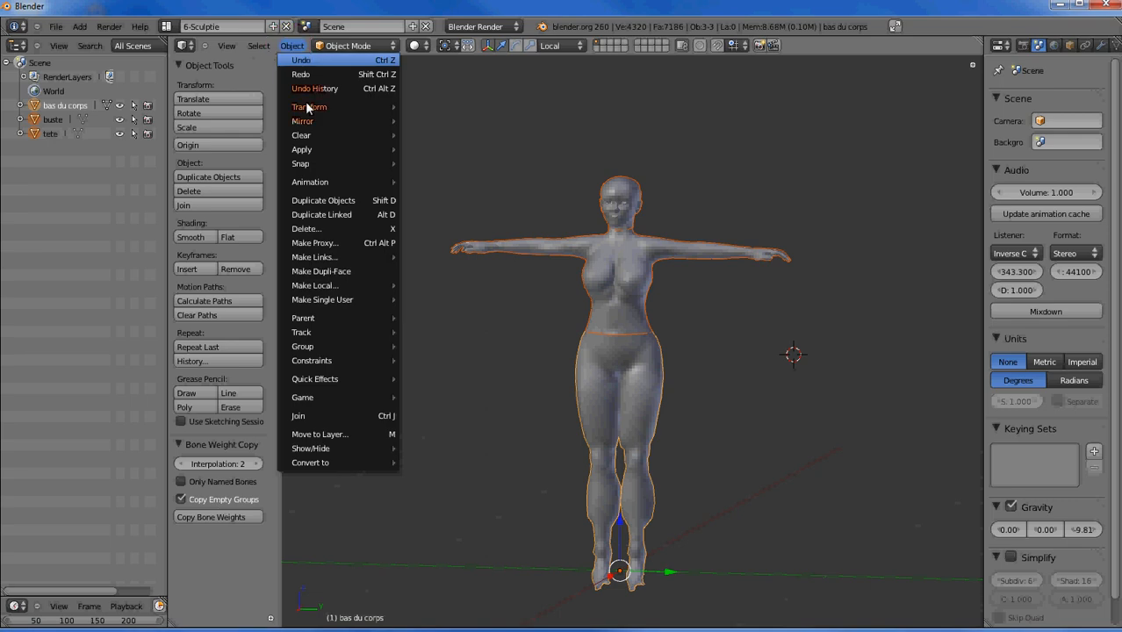
{"action": "left_click", "coordinate": [327, 416]}
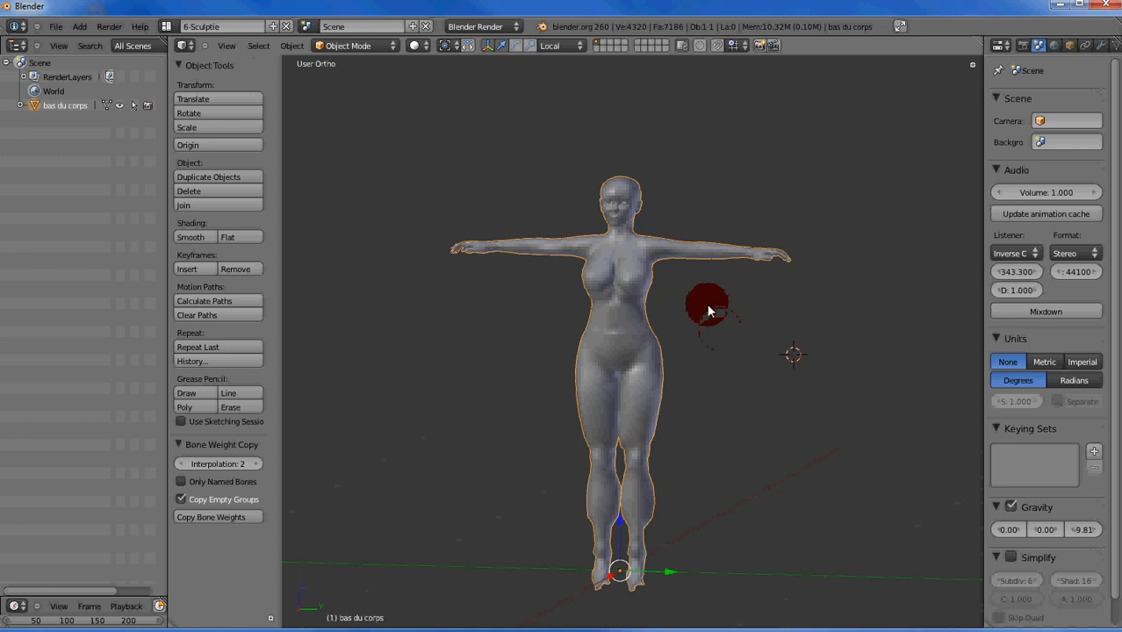
Reselect the joined body, test it with a short upward move, and undo that move
{"action": "key", "text": "a"}
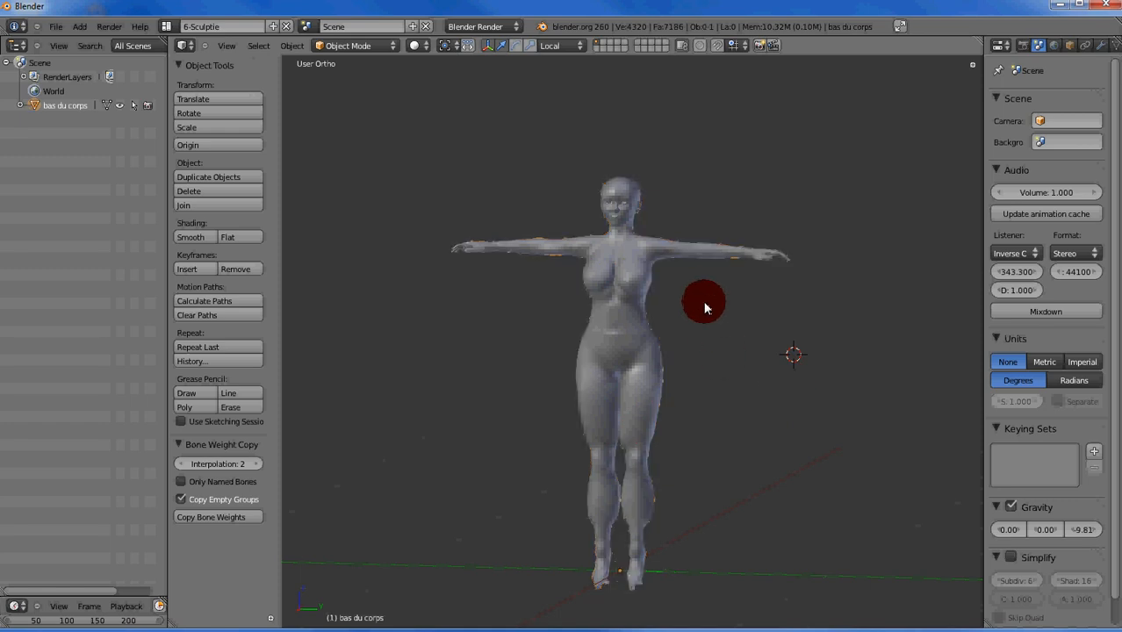
{"action": "right_click", "coordinate": [632, 346]}
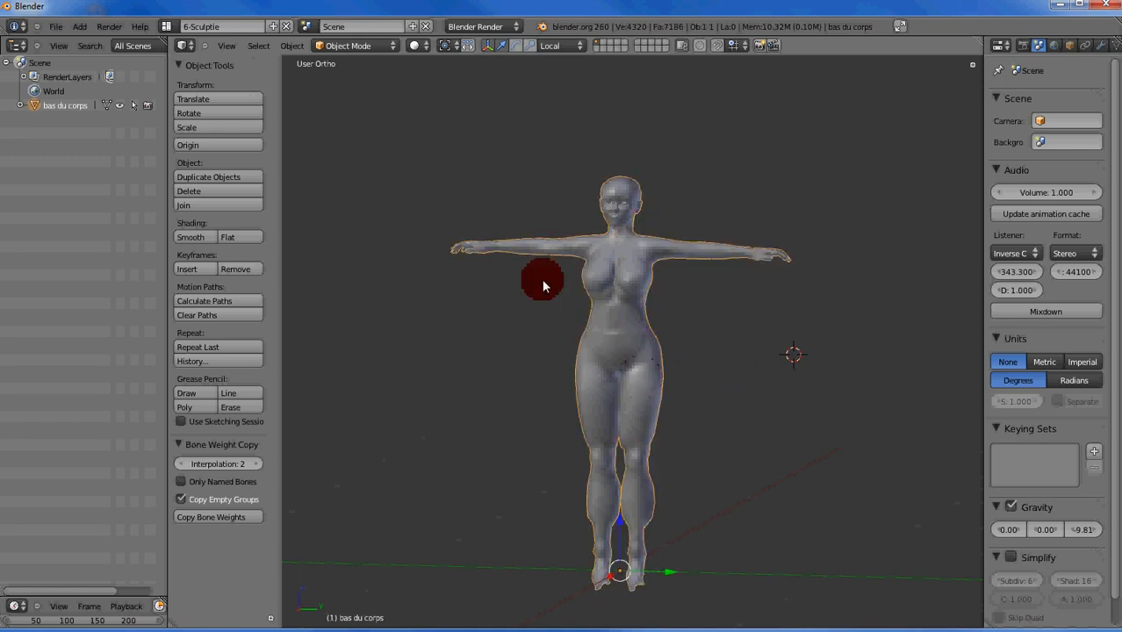
{"action": "left_click_drag", "start_coordinate": [618, 569], "coordinate": [612, 529]}
{"action": "key", "text": "ctrl+z"}
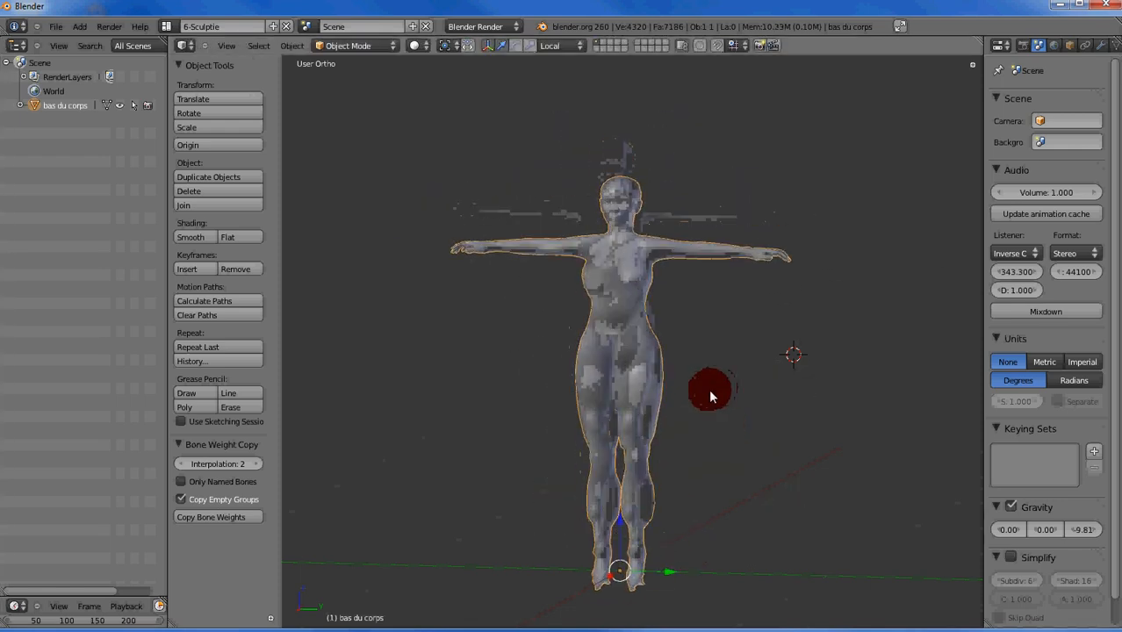
Examine the mesh data inside the bas du corps object, collapse its entry again and return to Object Mode
{"action": "left_click", "coordinate": [19, 105]}
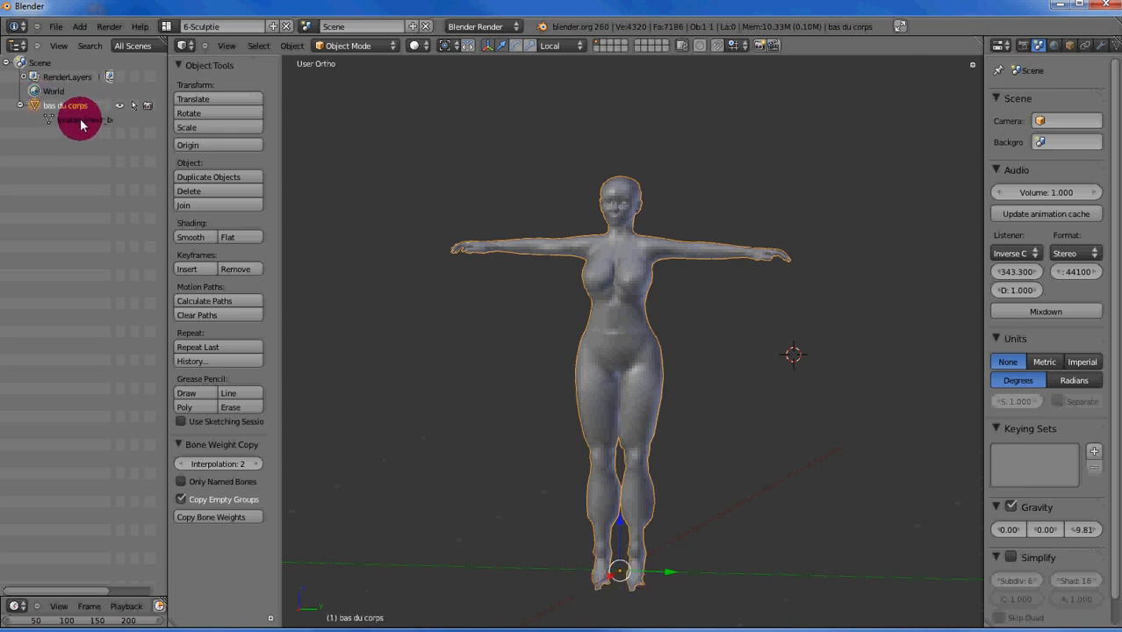
{"action": "left_click", "coordinate": [49, 115]}
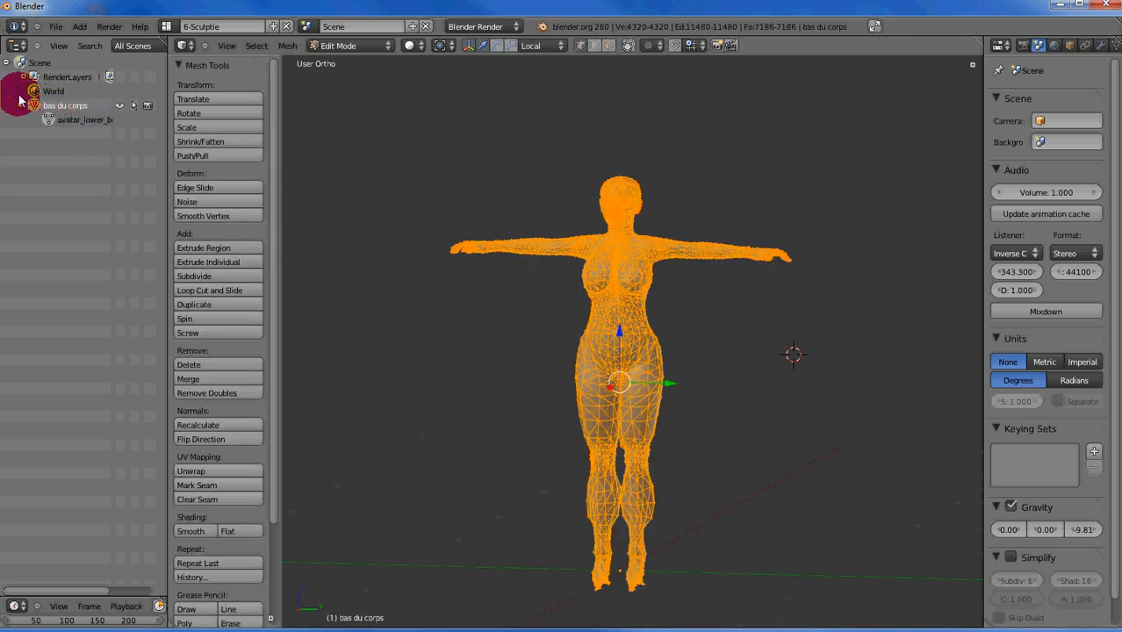
{"action": "left_click", "coordinate": [20, 105]}
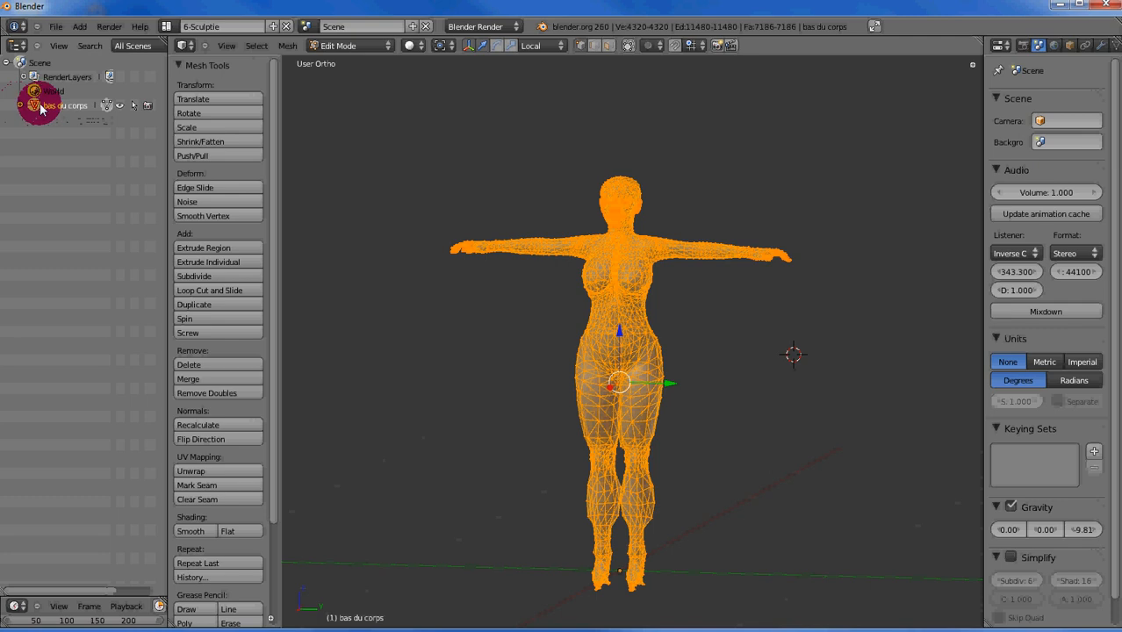
{"action": "left_click", "coordinate": [386, 46]}
{"action": "left_click", "coordinate": [347, 61]}
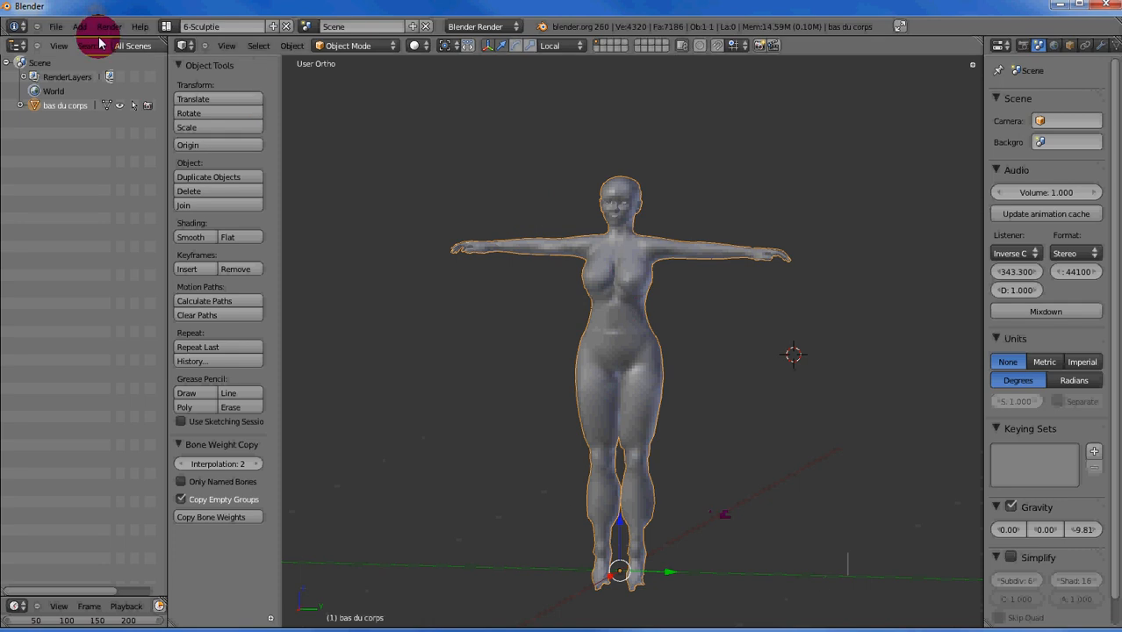
Import the Secondlife Skeleton into the scene with the joined body
{"action": "left_click", "coordinate": [54, 29]}
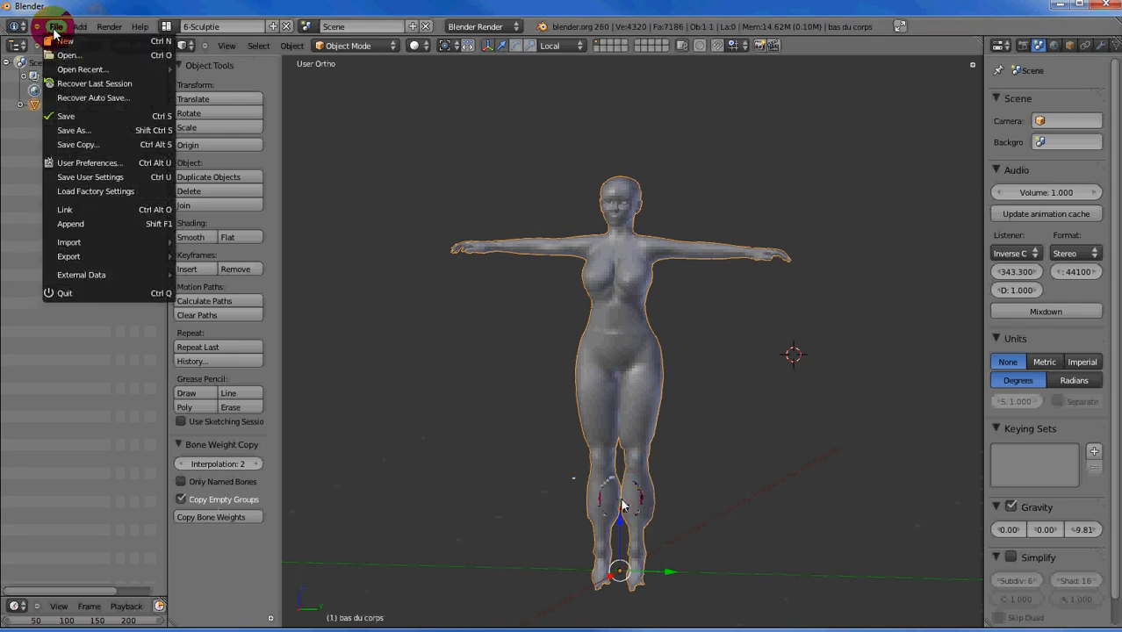
{"action": "mouse_move", "coordinate": [89, 245]}
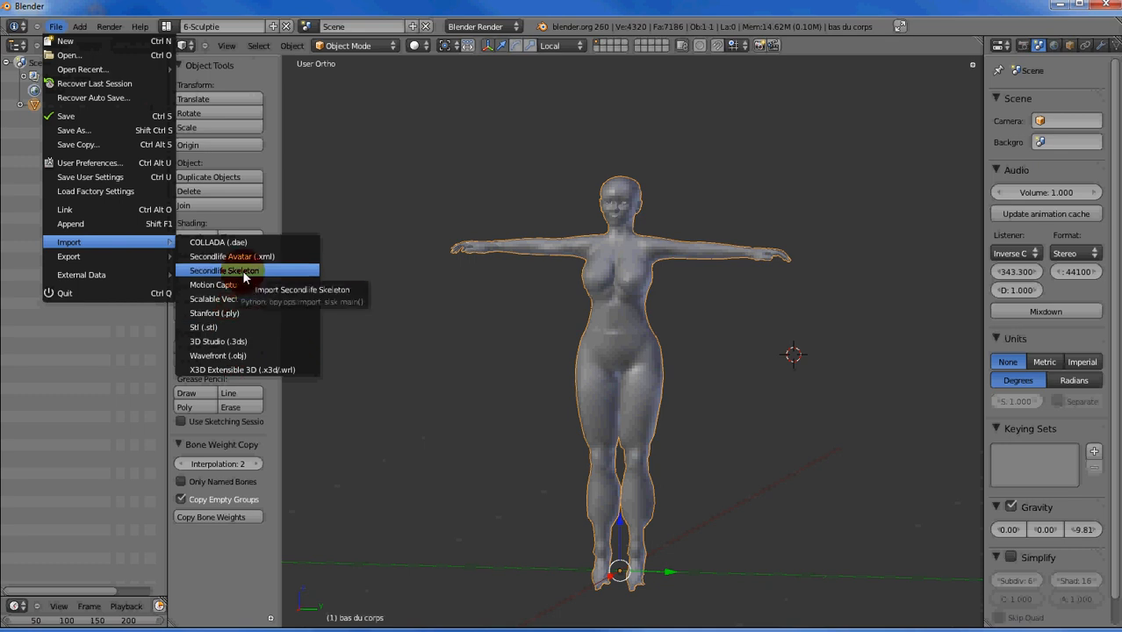
{"action": "left_click", "coordinate": [242, 270]}
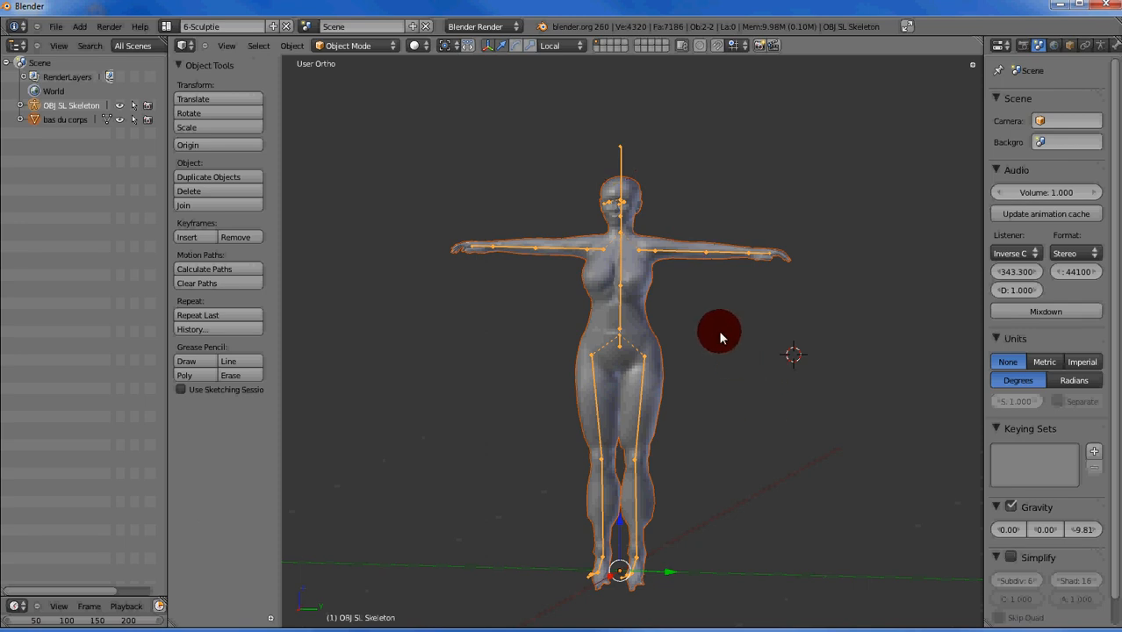
Parent the body mesh to the OBJ SL Skeleton armature using plain Armature Deform
{"action": "key", "text": "a"}
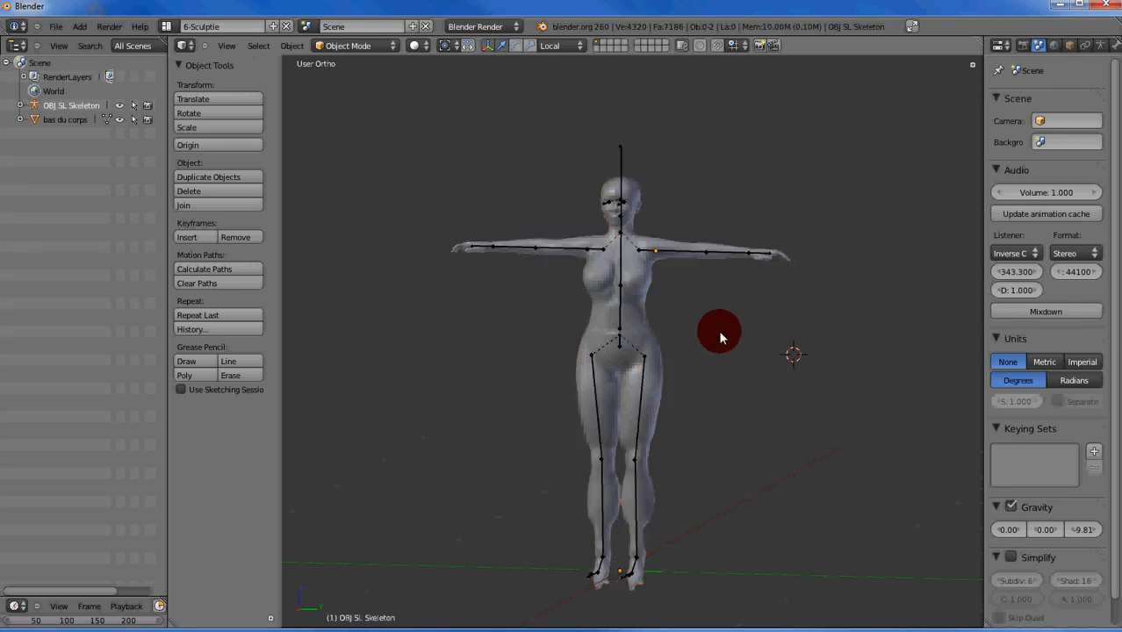
{"action": "right_click", "coordinate": [640, 288]}
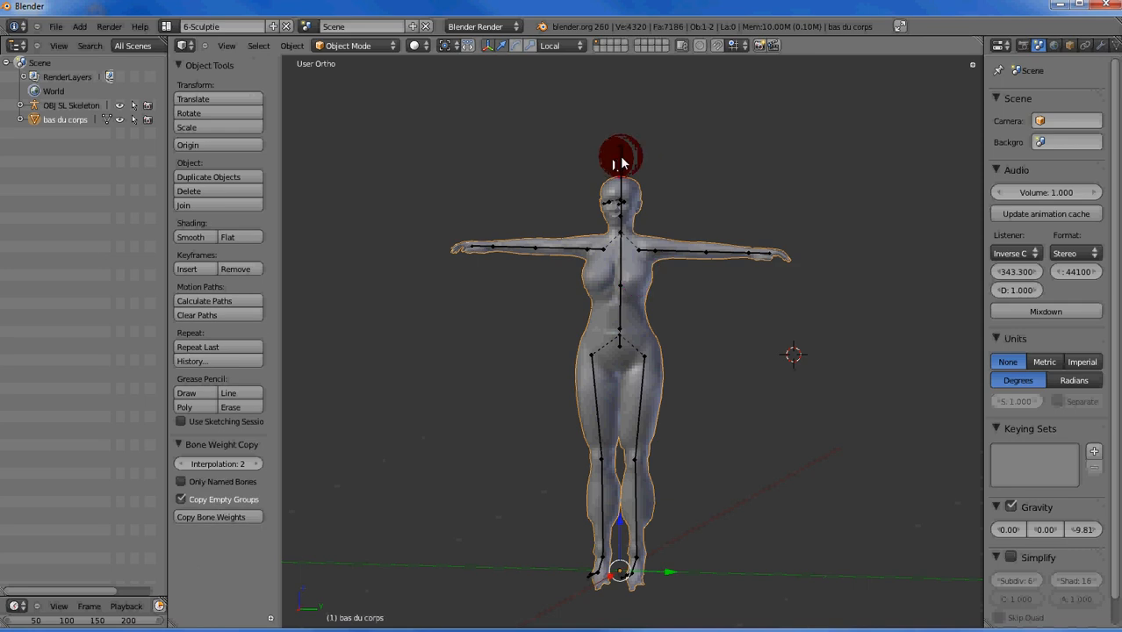
{"action": "right_click", "coordinate": [621, 161], "text": "shift"}
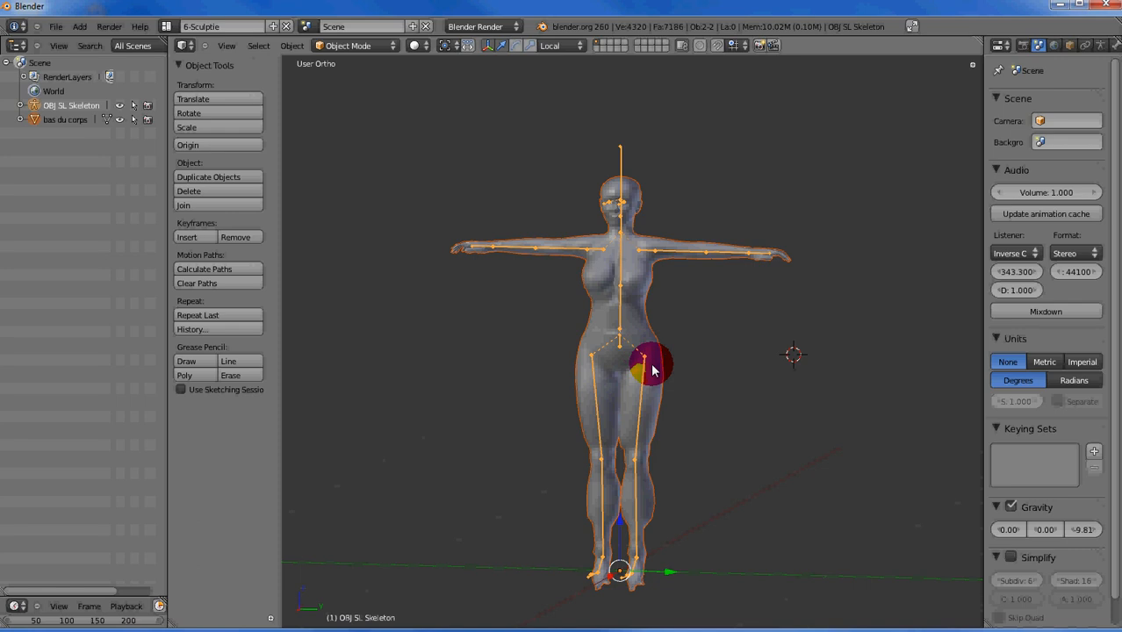
{"action": "key", "text": "ctrl+p"}
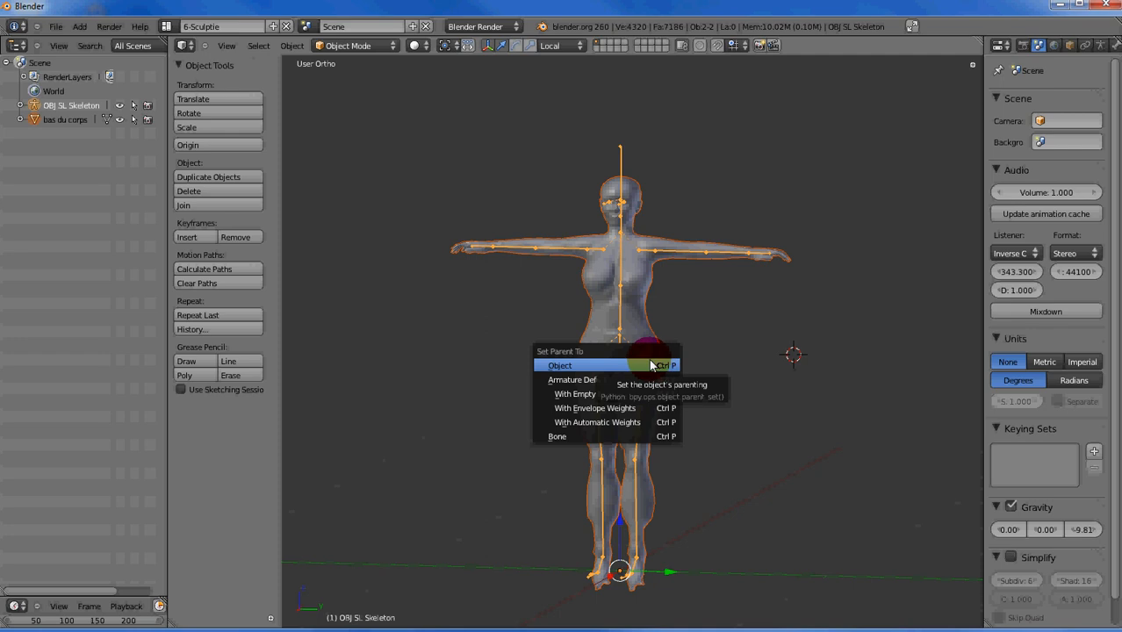
{"action": "left_click", "coordinate": [579, 383]}
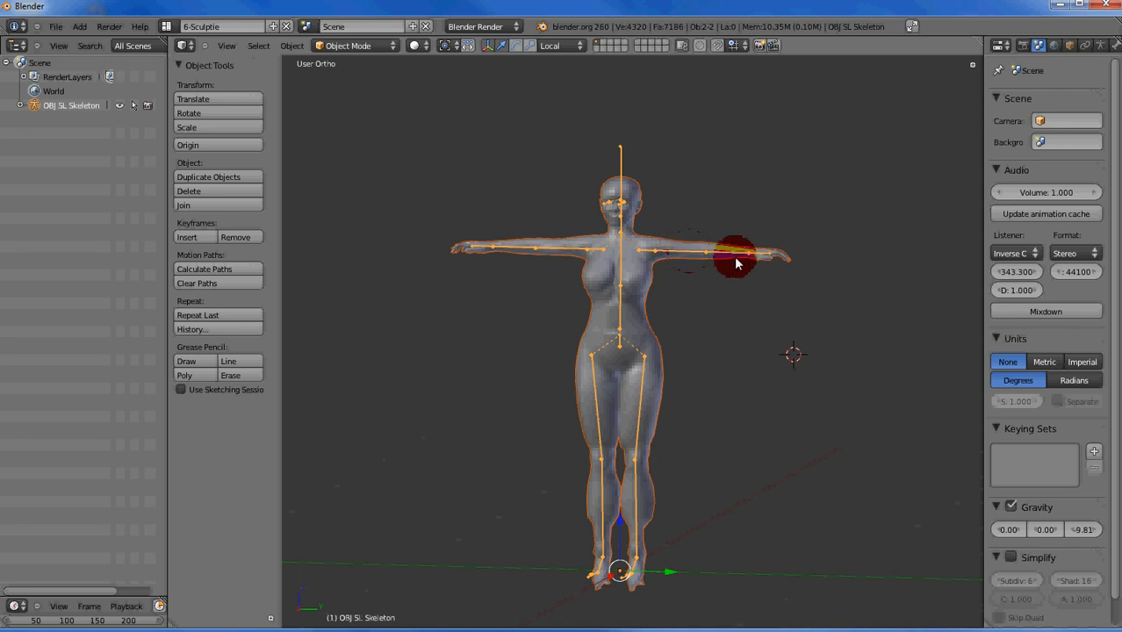
Put the skeleton in Pose Mode and rotate the mElbowLeft bone so the forearm bends steeply downward
{"action": "left_click", "coordinate": [389, 45]}
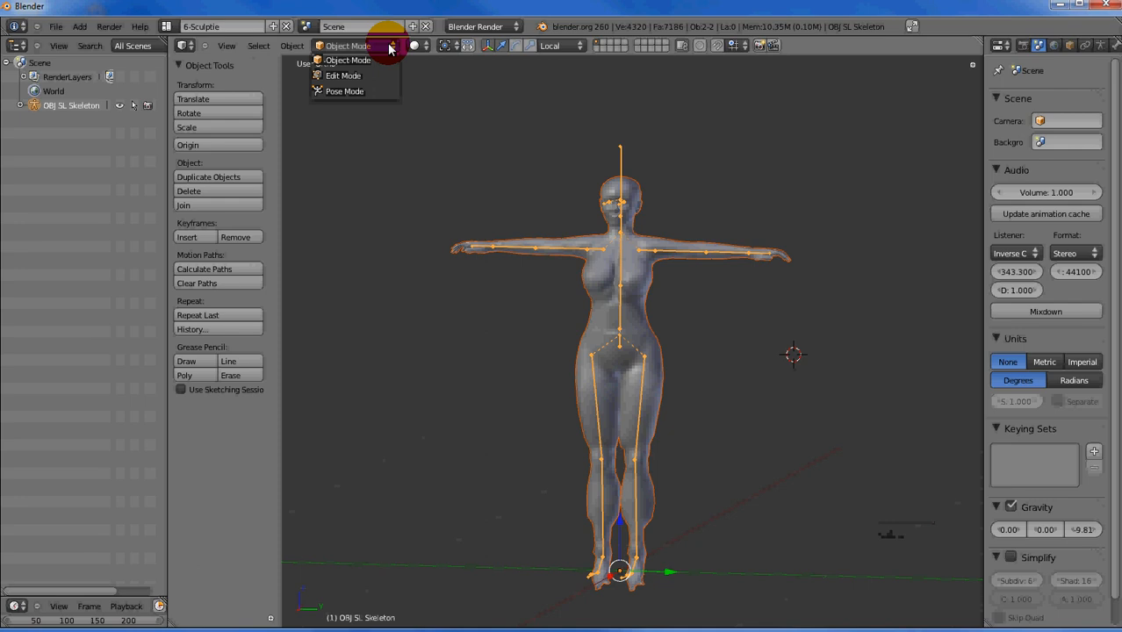
{"action": "left_click", "coordinate": [351, 91]}
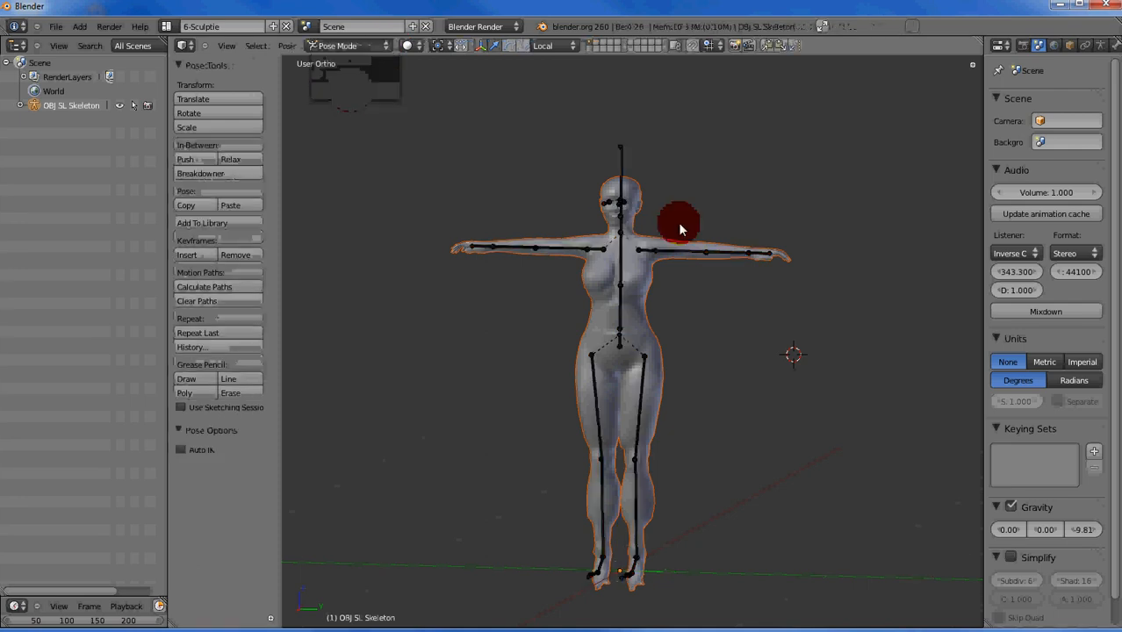
{"action": "right_click", "coordinate": [725, 256]}
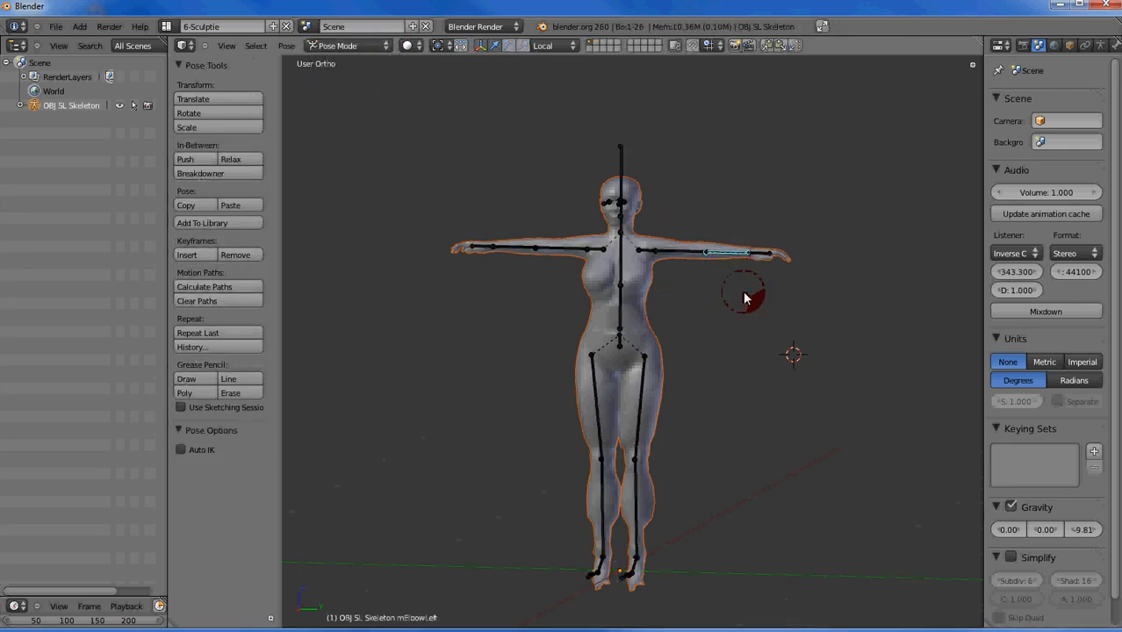
{"action": "key", "text": "r"}
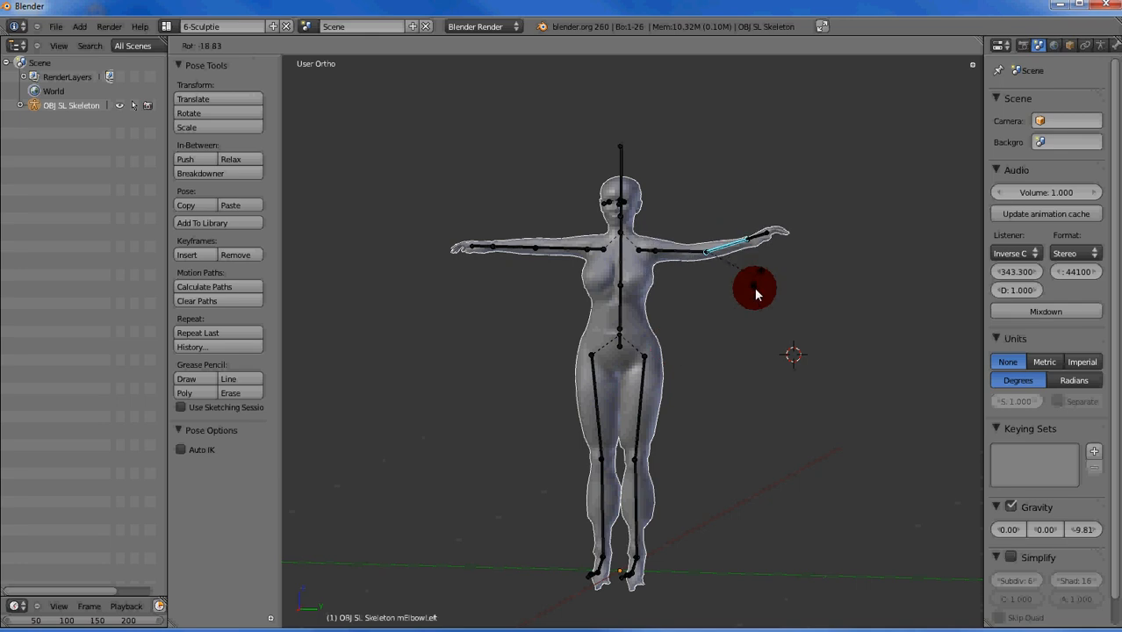
{"action": "left_click", "coordinate": [690, 321]}
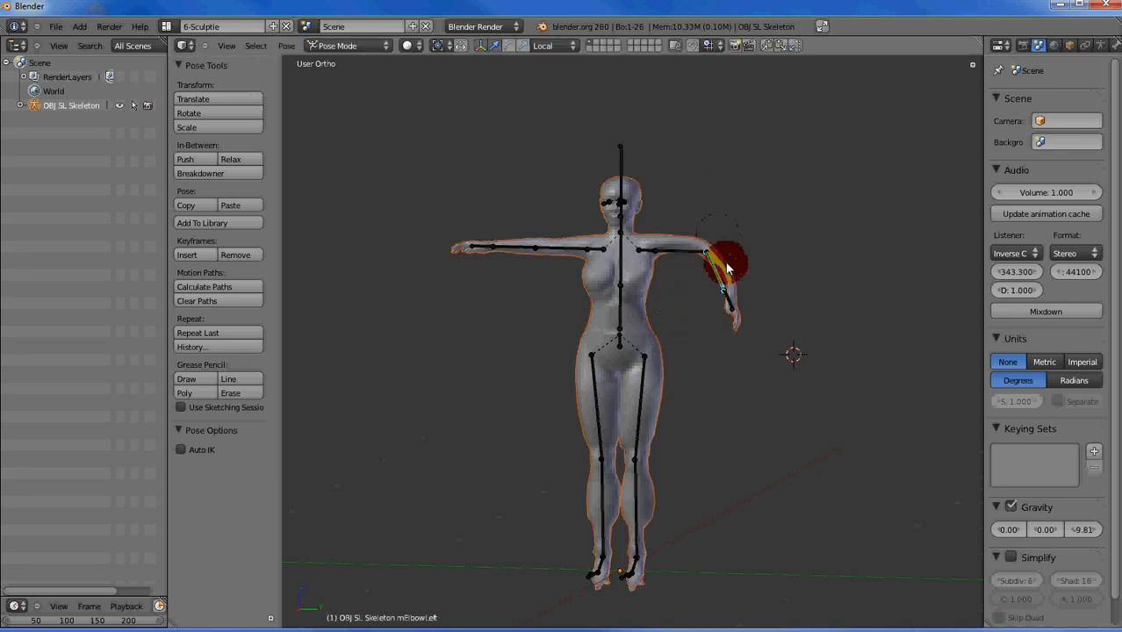
Select the body mesh around the bent arm and switch it to Weight Paint mode
{"action": "scroll", "coordinate": [762, 253], "scroll_direction": "up", "scroll_amount": 2}
{"action": "scroll", "coordinate": [762, 253], "scroll_direction": "up", "scroll_amount": 2}
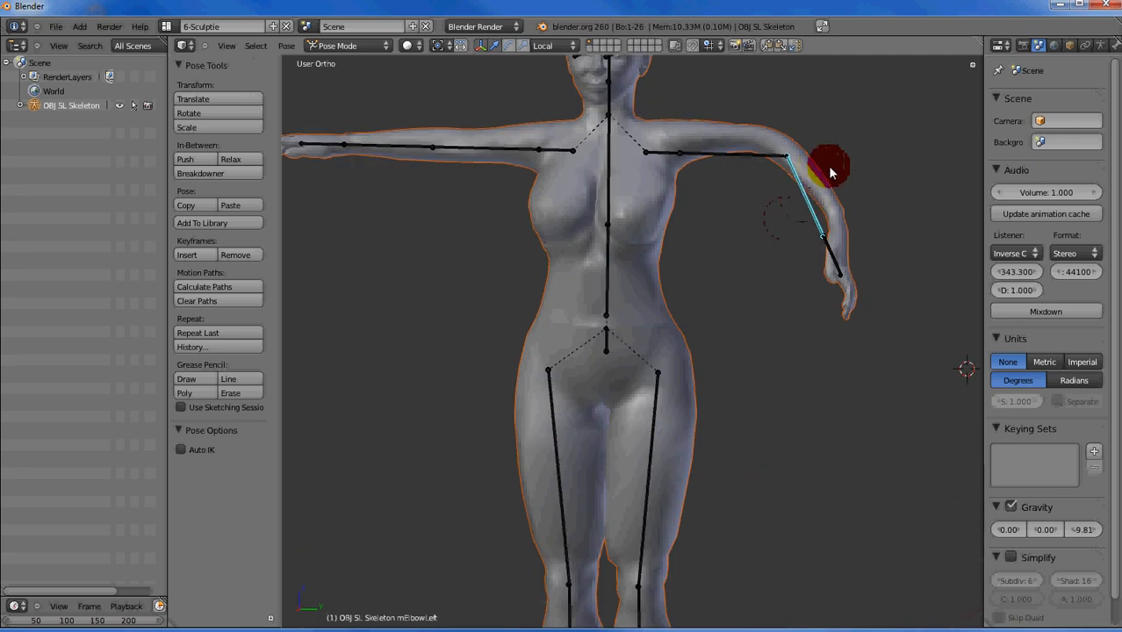
{"action": "scroll", "coordinate": [818, 183], "scroll_direction": "up", "scroll_amount": 2, "text": "shift"}
{"action": "scroll", "coordinate": [824, 204], "scroll_direction": "up", "scroll_amount": 4, "text": "shift"}
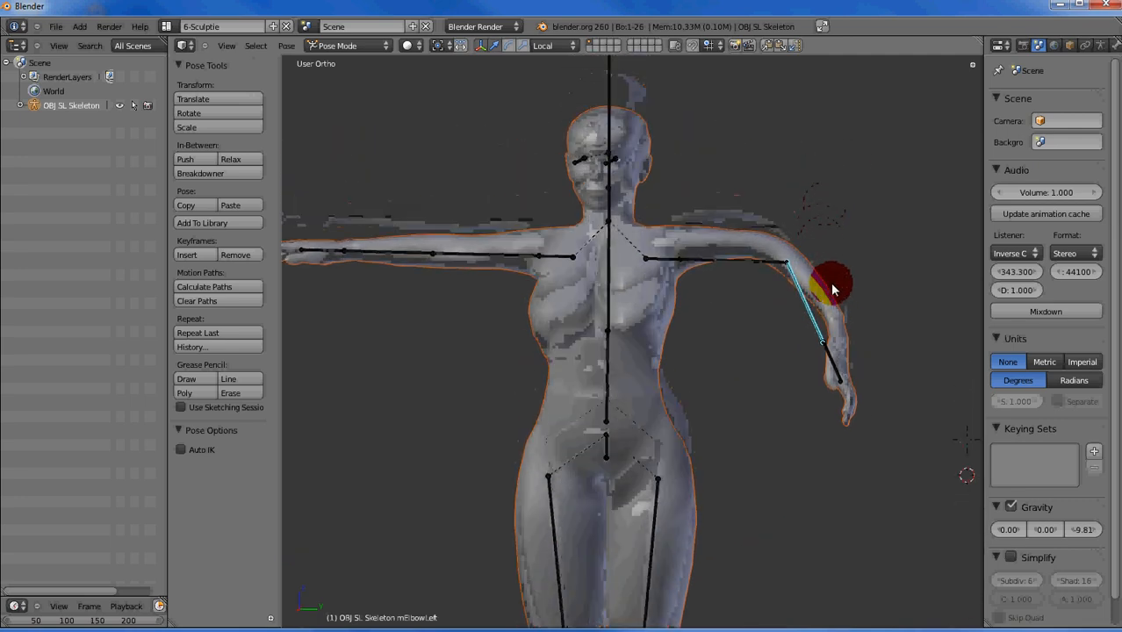
{"action": "scroll", "coordinate": [825, 289], "scroll_direction": "up", "scroll_amount": 6, "text": "ctrl"}
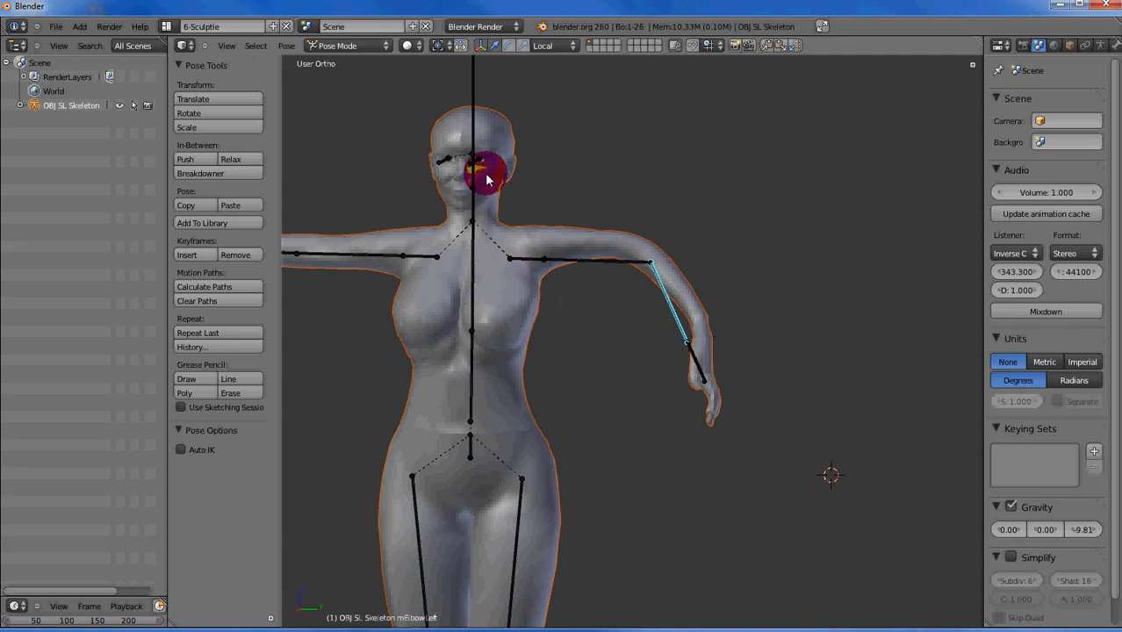
{"action": "right_click", "coordinate": [528, 323]}
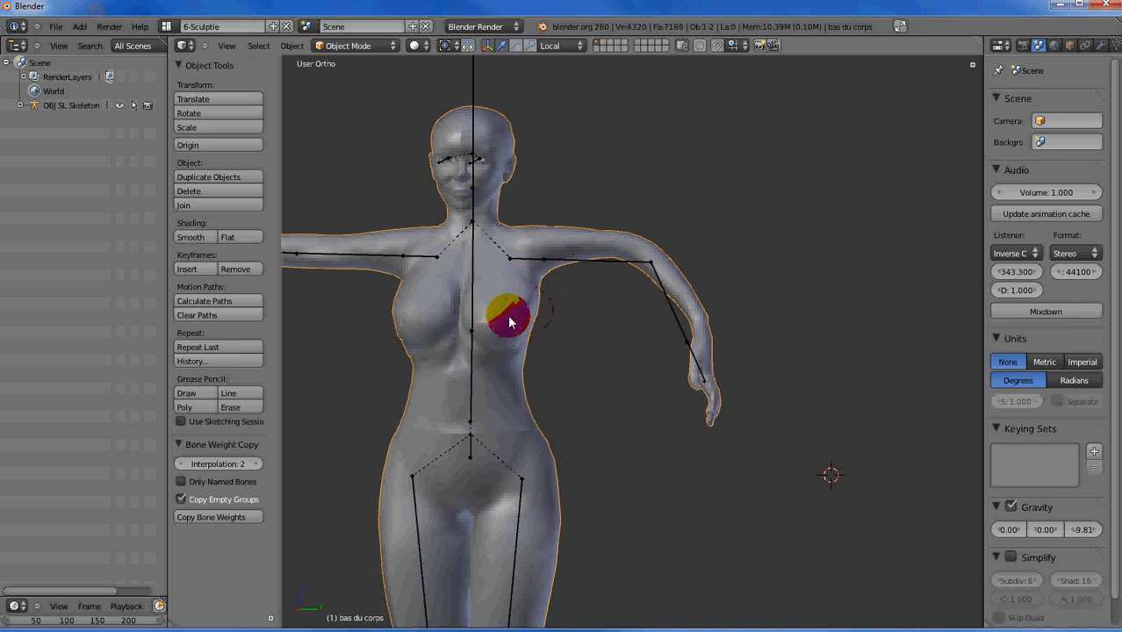
{"action": "left_click", "coordinate": [393, 46]}
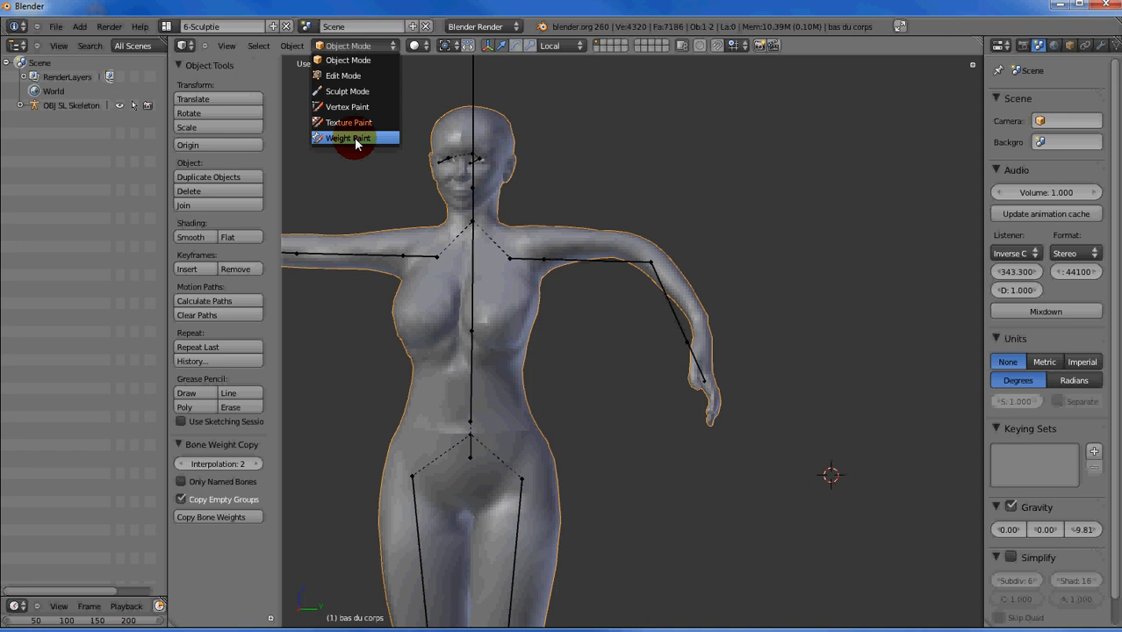
{"action": "left_click", "coordinate": [354, 138]}
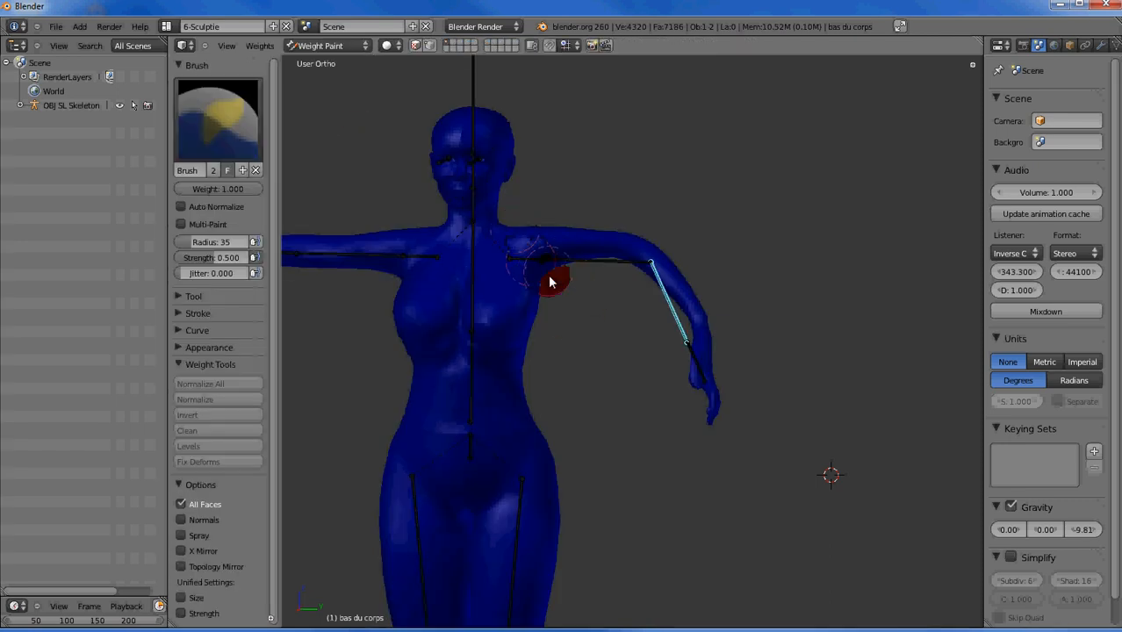
Try painting weight for the bent forearm's bone onto the shoulder of the same arm with several brush strokes
{"action": "left_click_drag", "start_coordinate": [529, 252], "coordinate": [564, 274]}
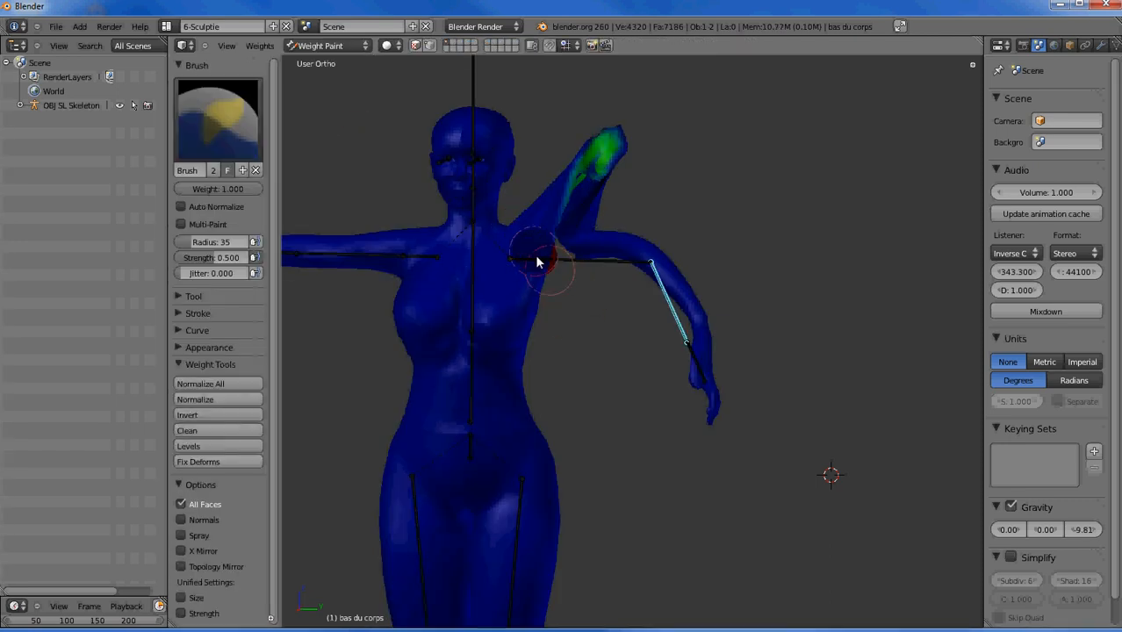
{"action": "mouse_move", "coordinate": [595, 163]}
{"action": "left_mouse_down"}
{"action": "mouse_move", "coordinate": [602, 140]}
{"action": "mouse_move", "coordinate": [597, 163]}
{"action": "mouse_move", "coordinate": [617, 163]}
{"action": "mouse_move", "coordinate": [591, 149]}
{"action": "mouse_move", "coordinate": [606, 157]}
{"action": "left_mouse_up"}
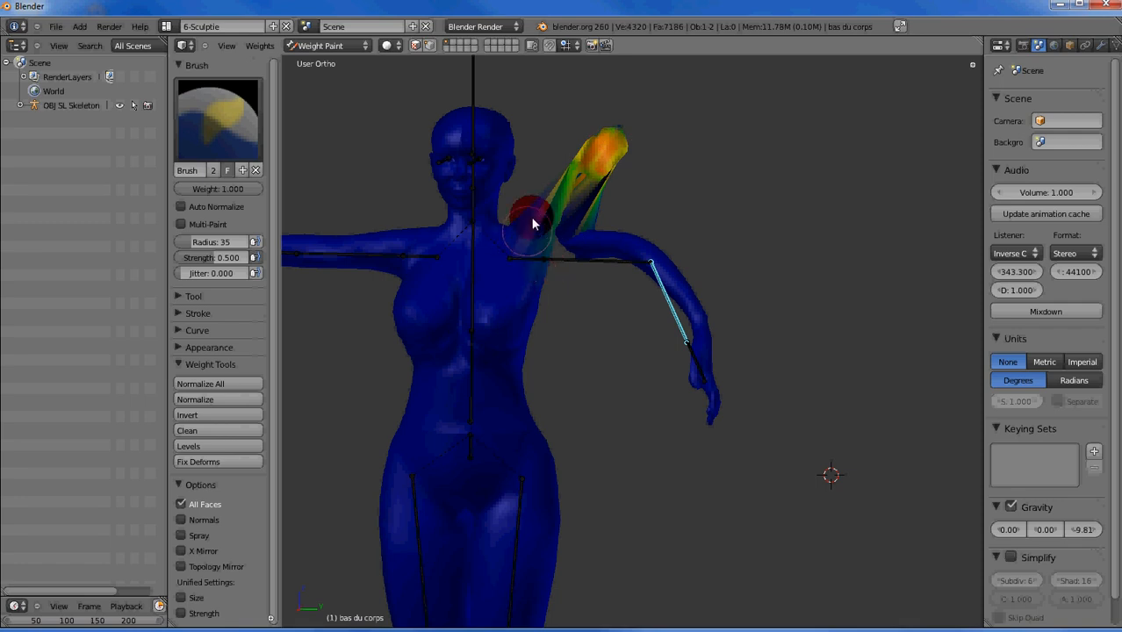
{"action": "left_click_drag", "start_coordinate": [533, 223], "coordinate": [539, 226]}
{"action": "left_click_drag", "start_coordinate": [560, 207], "coordinate": [617, 192]}
{"action": "mouse_move", "coordinate": [653, 252]}
{"action": "left_mouse_down"}
{"action": "mouse_move", "coordinate": [634, 253]}
{"action": "mouse_move", "coordinate": [647, 285]}
{"action": "mouse_move", "coordinate": [636, 360]}
{"action": "mouse_move", "coordinate": [594, 375]}
{"action": "mouse_move", "coordinate": [491, 350]}
{"action": "left_mouse_up"}
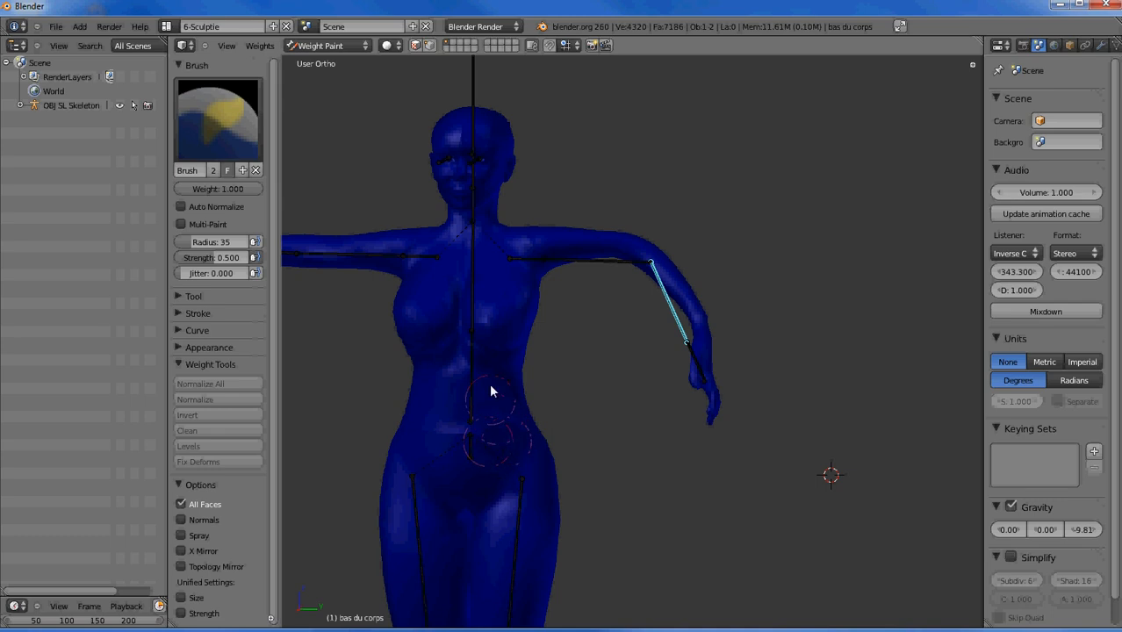
{"action": "mouse_move", "coordinate": [536, 360]}
{"action": "left_mouse_down"}
{"action": "mouse_move", "coordinate": [540, 387]}
{"action": "mouse_move", "coordinate": [837, 329]}
{"action": "mouse_move", "coordinate": [717, 245]}
{"action": "mouse_move", "coordinate": [544, 258]}
{"action": "mouse_move", "coordinate": [576, 272]}
{"action": "mouse_move", "coordinate": [544, 272]}
{"action": "left_mouse_up"}
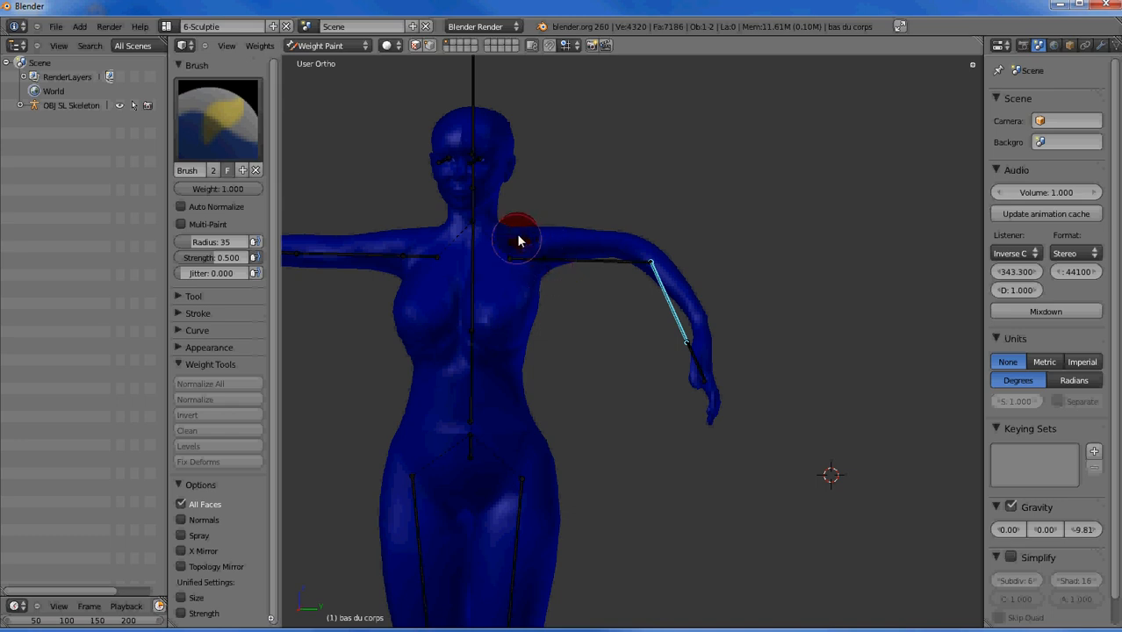